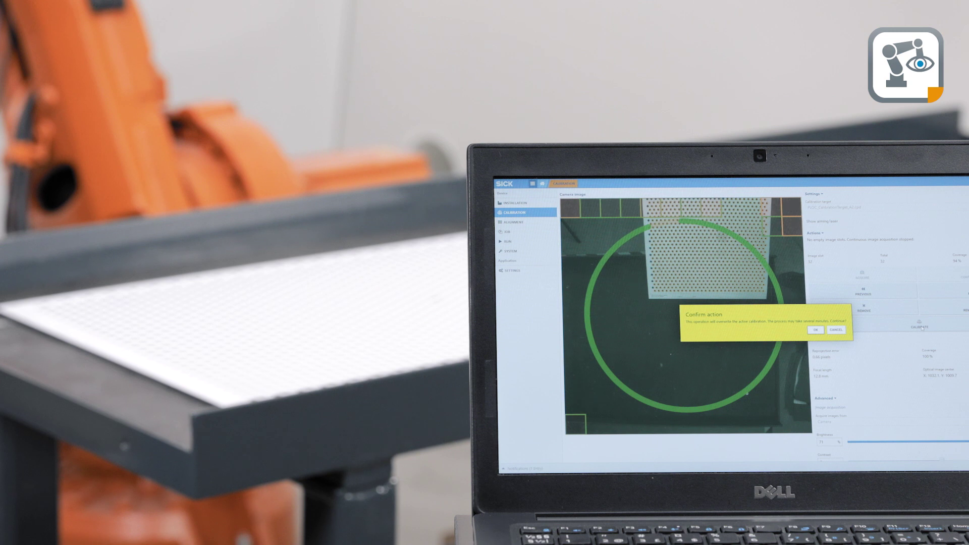
# Confirm overwriting the active calibration with a new dot-pattern plate calibration
pyautogui.click(816, 331)
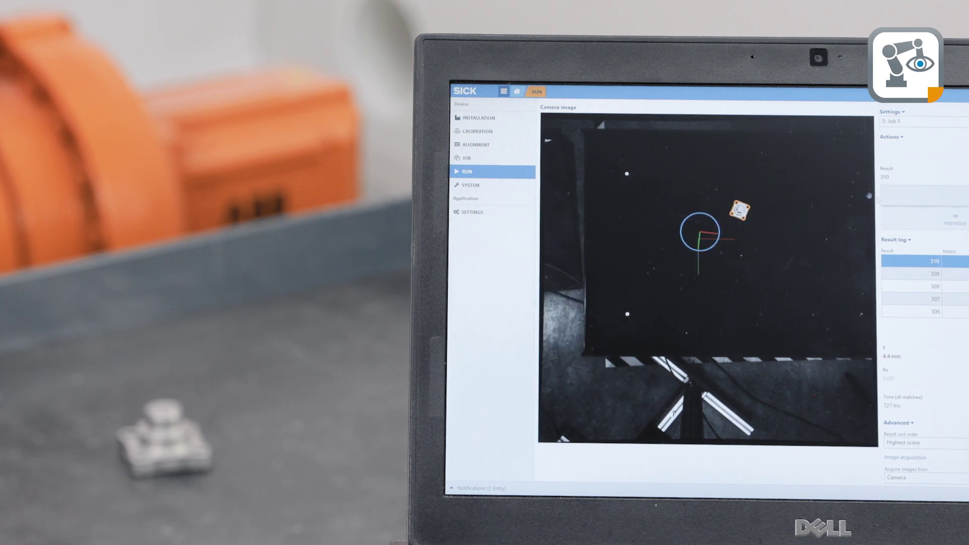
pyautogui.scroll(3, 763, 207)
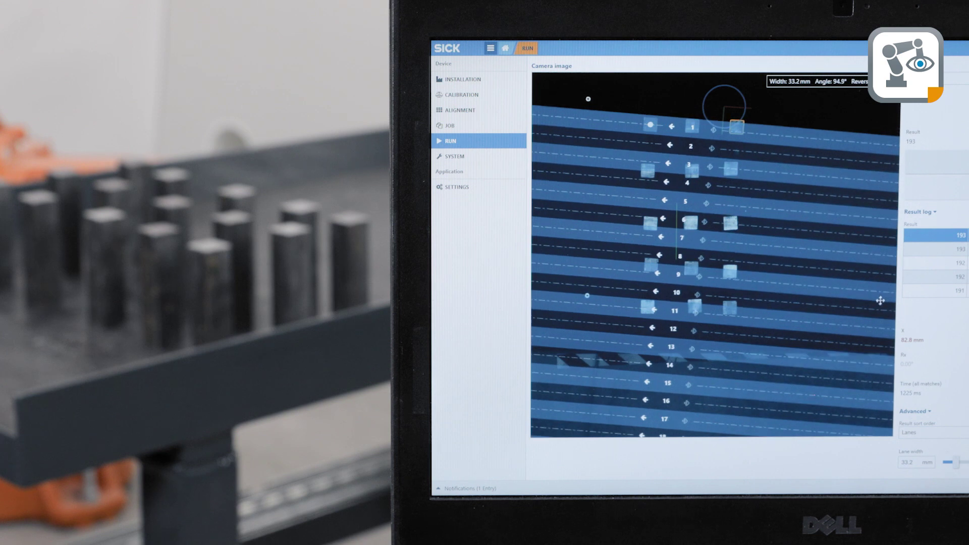
# Rotate the numbered lane overlay from 90.0° to about 85.3° to align with the part rows
pyautogui.moveTo(885, 277); pyautogui.dragTo(886, 249)
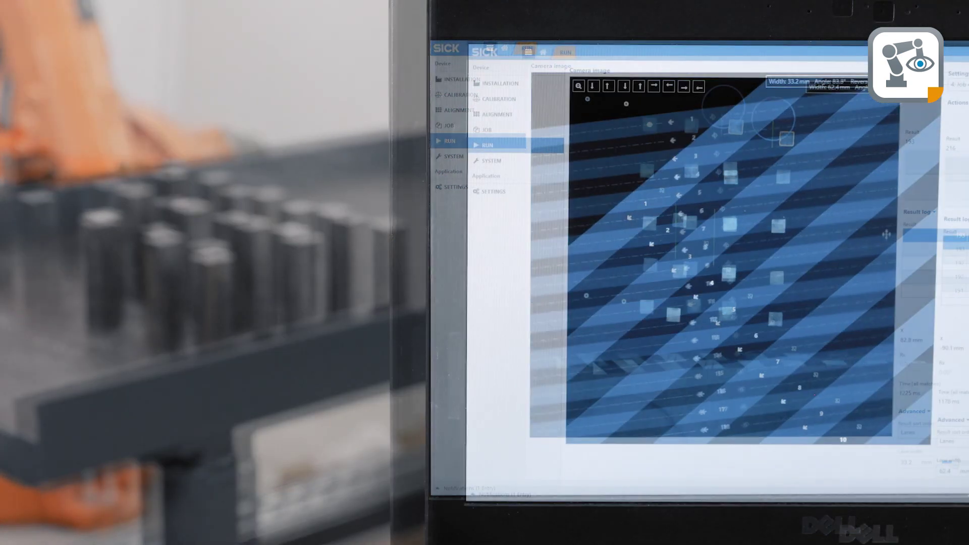